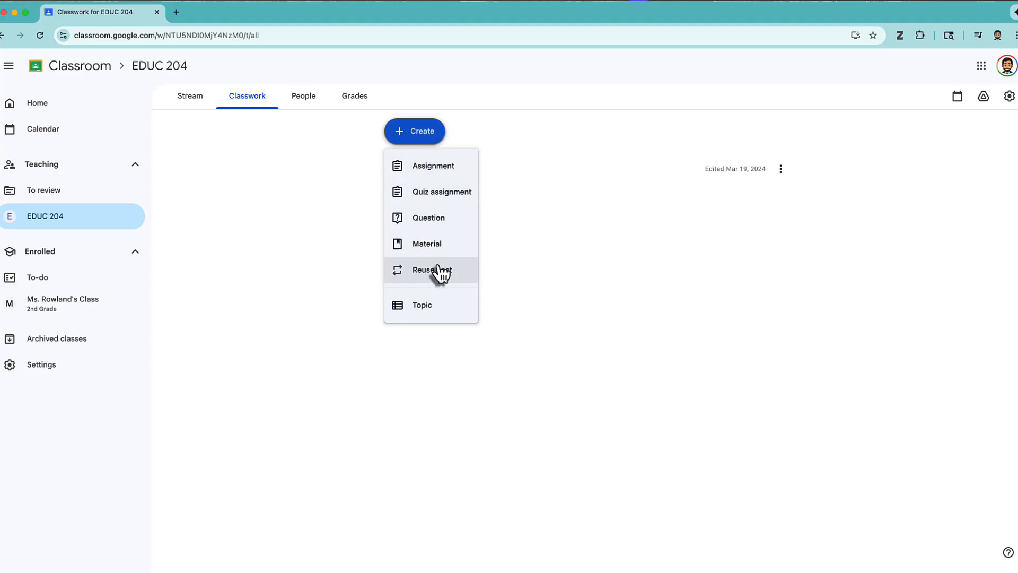
Step: Create a quiz assignment for EDUC 204 with the title Tech Quiz
left_click(449, 205)
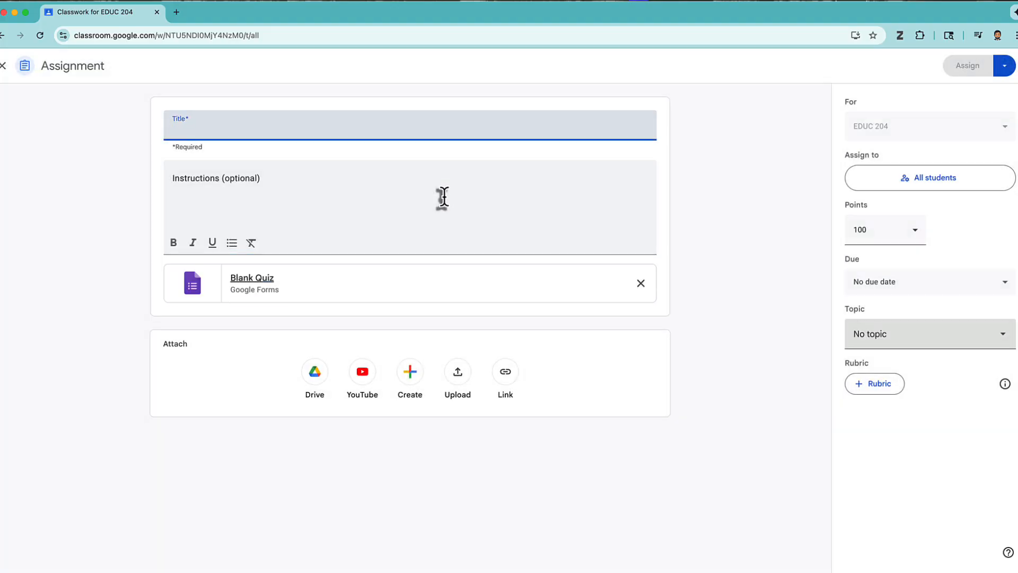
type("Tech Quiz")
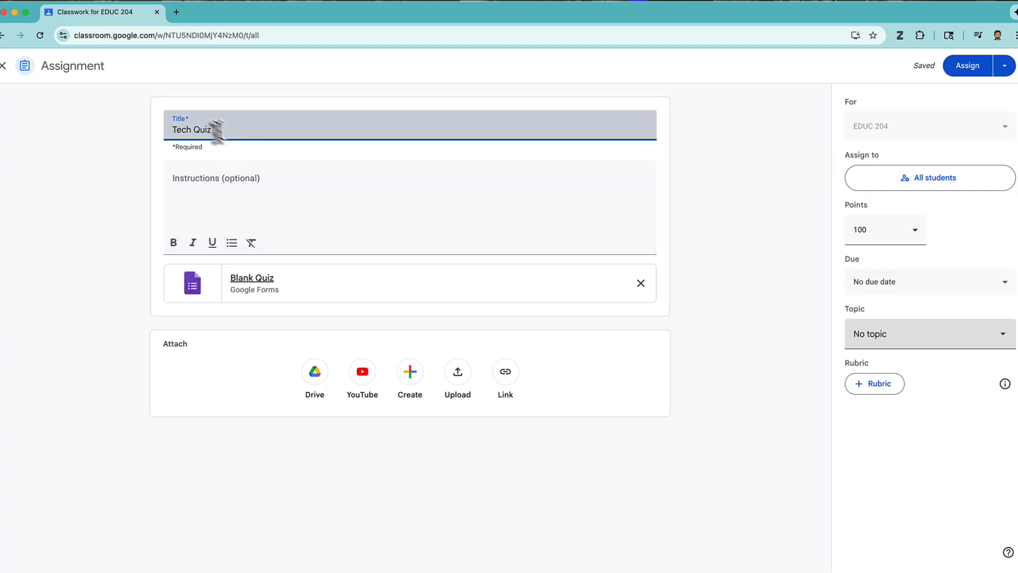
left_click_drag(213, 130, 146, 130)
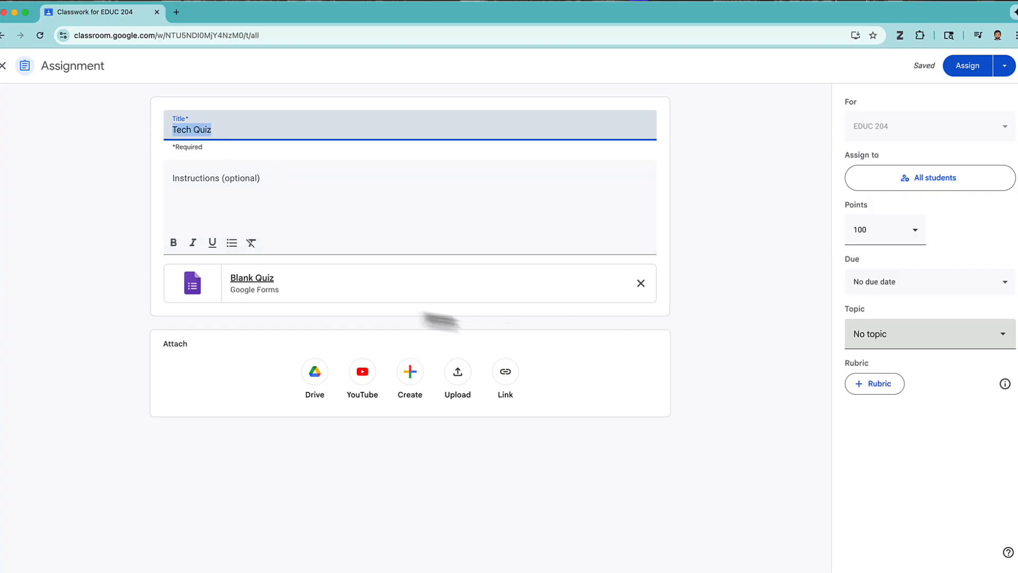
Step: Open the attached Blank Quiz form and change both its heading and its file name to Tech Quiz
left_click(260, 282)
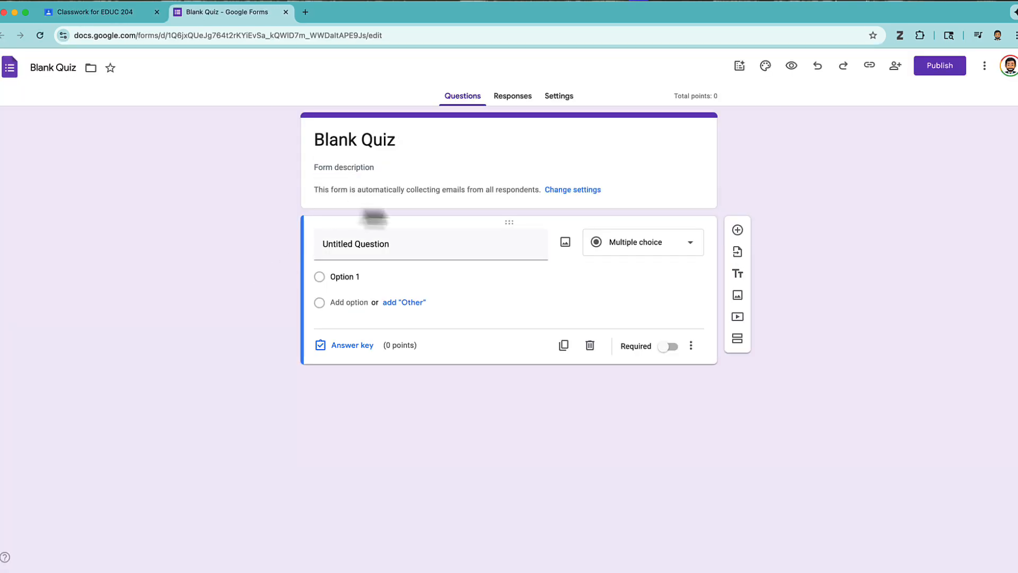
left_click(380, 136)
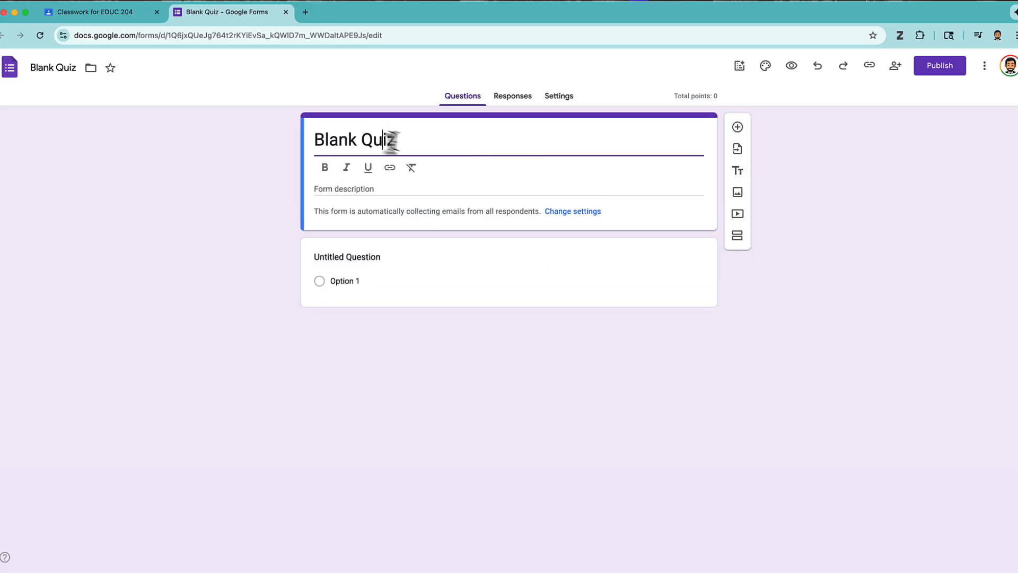
left_click_drag(393, 139, 310, 139)
type("Tech Quiz")
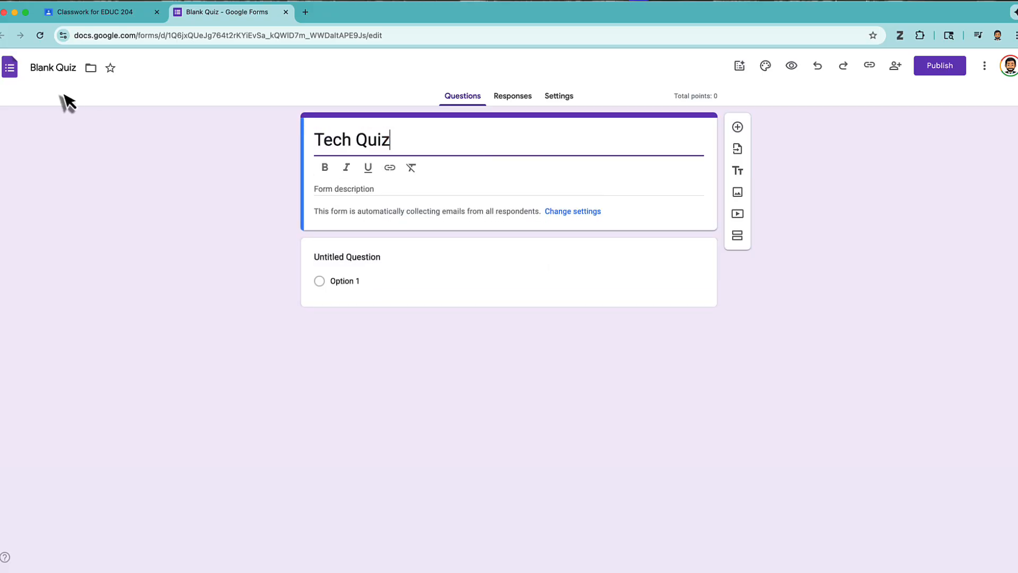
left_click(73, 68)
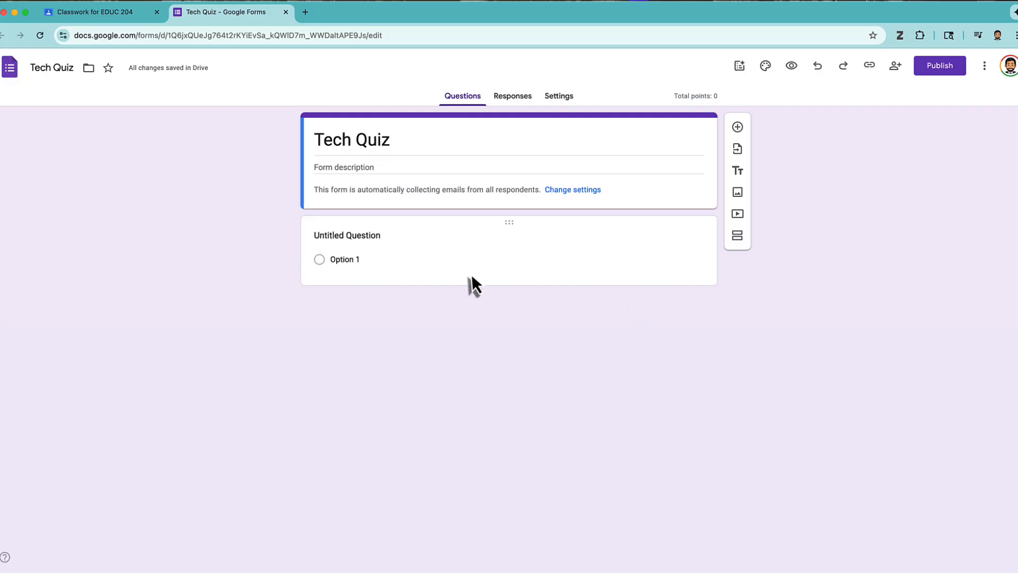
Step: Check the available question types for the untitled question and open its question text for editing
left_click(368, 236)
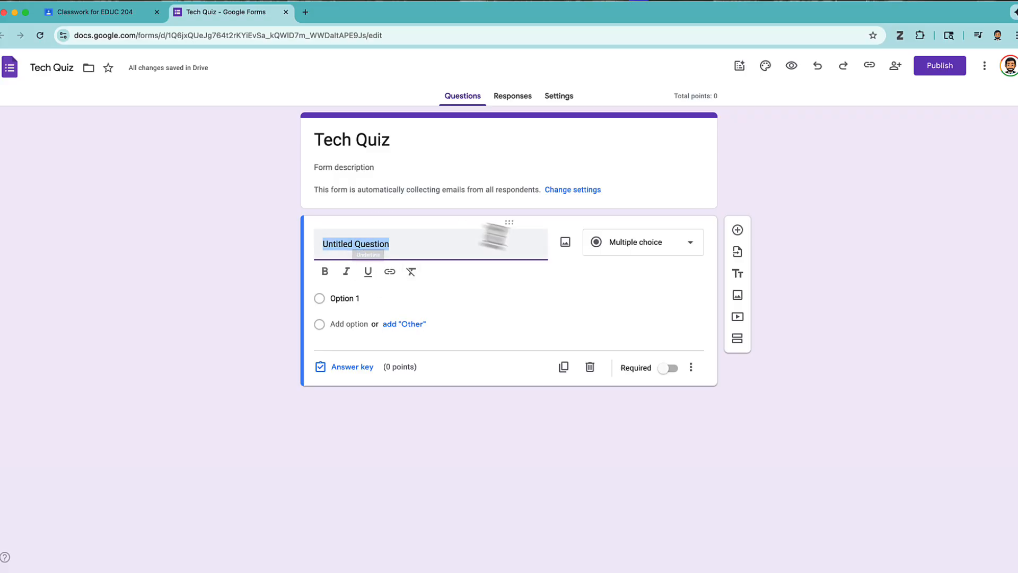
left_click(654, 250)
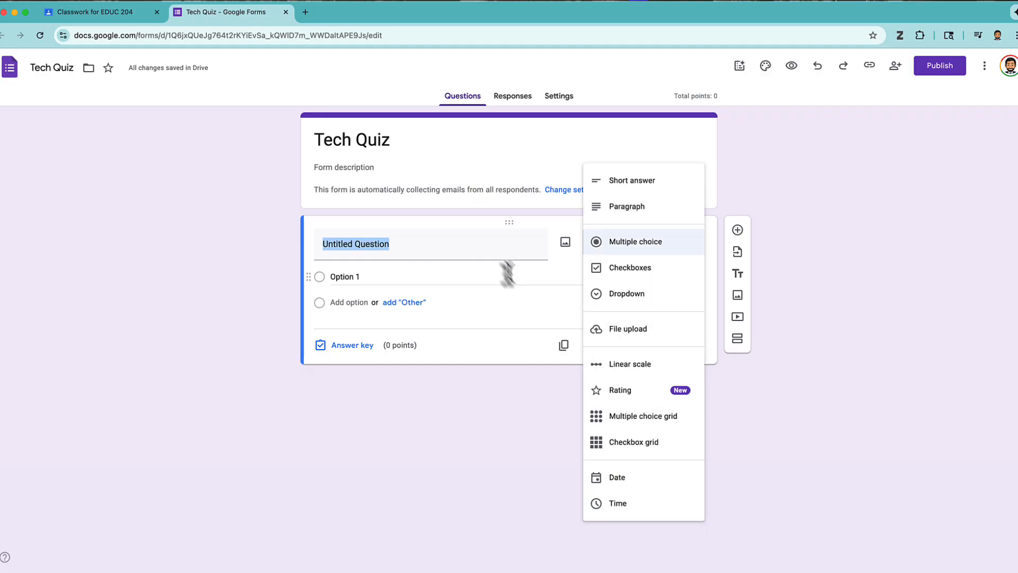
left_click(455, 245)
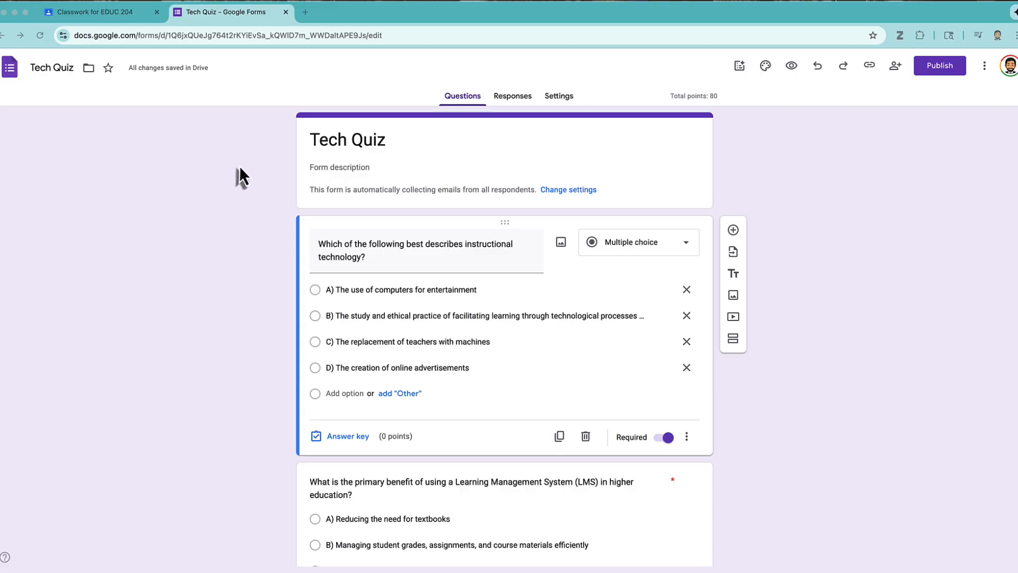
Step: Look through the quiz's multiple-choice questions and their answer options, including those of the first question
scroll(630, 337, "down", 1)
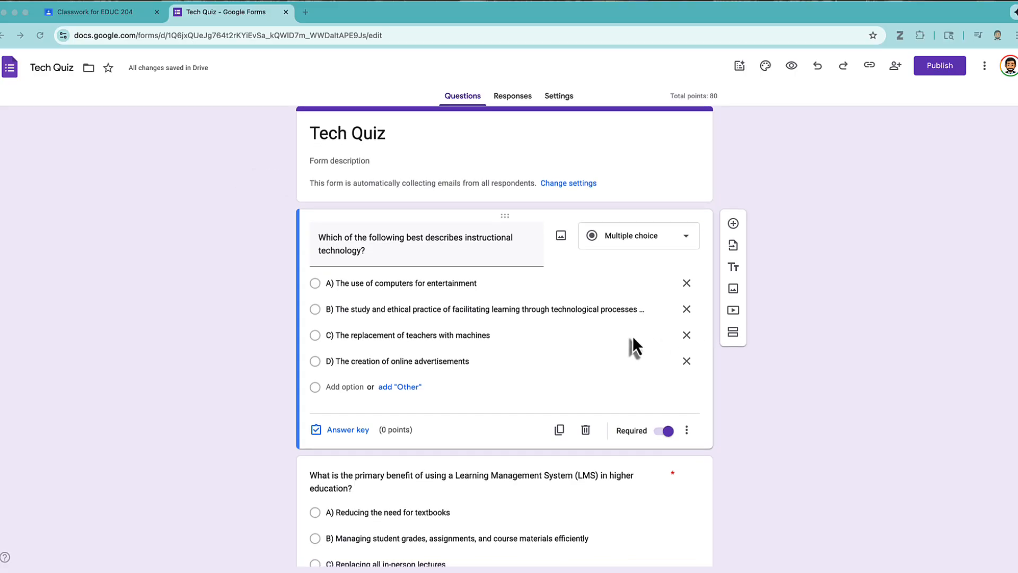
scroll(737, 387, "down", 1)
scroll(736, 363, "down", 2)
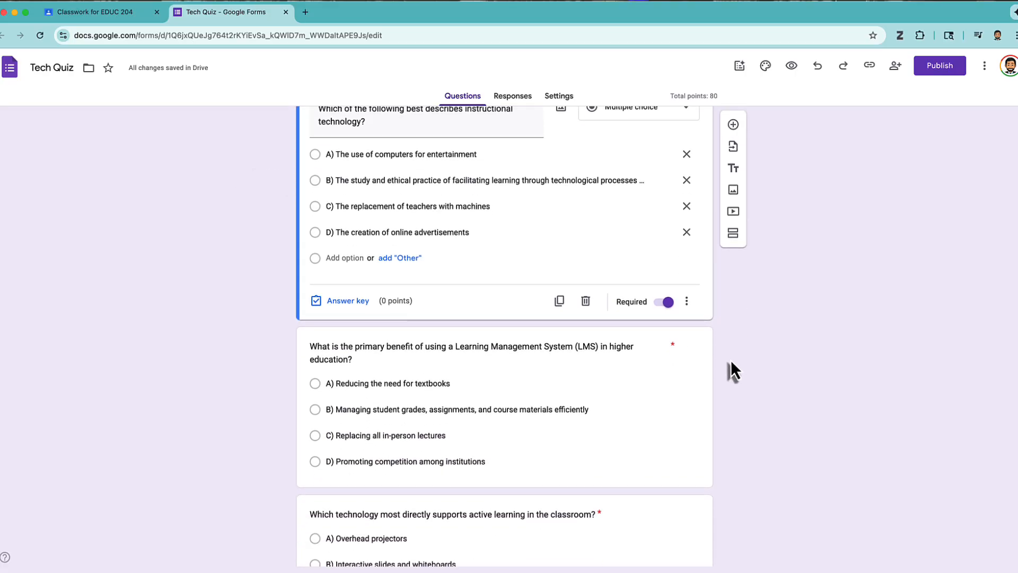
scroll(731, 363, "down", 6)
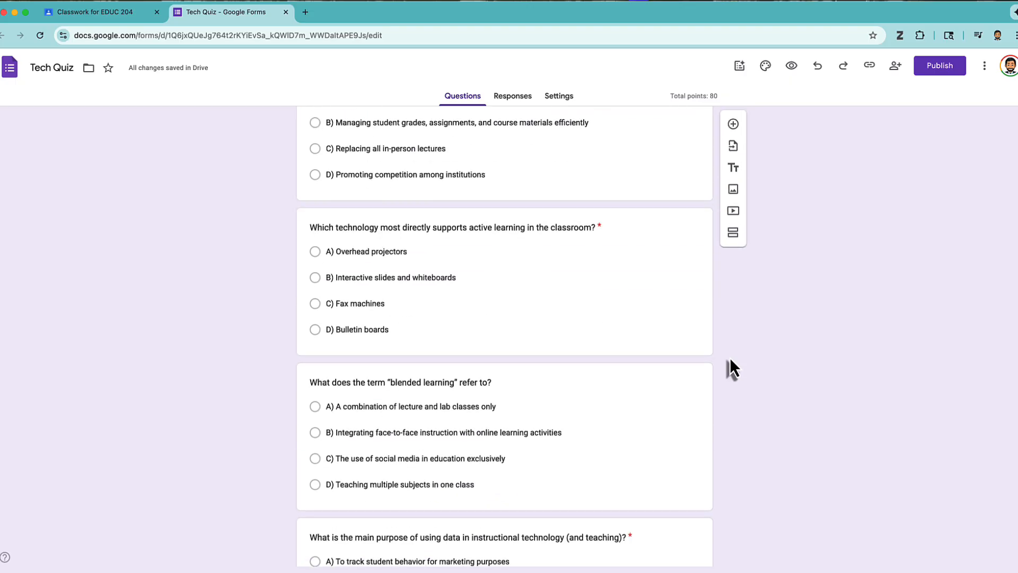
scroll(730, 363, "down", 3)
scroll(731, 367, "up", 10)
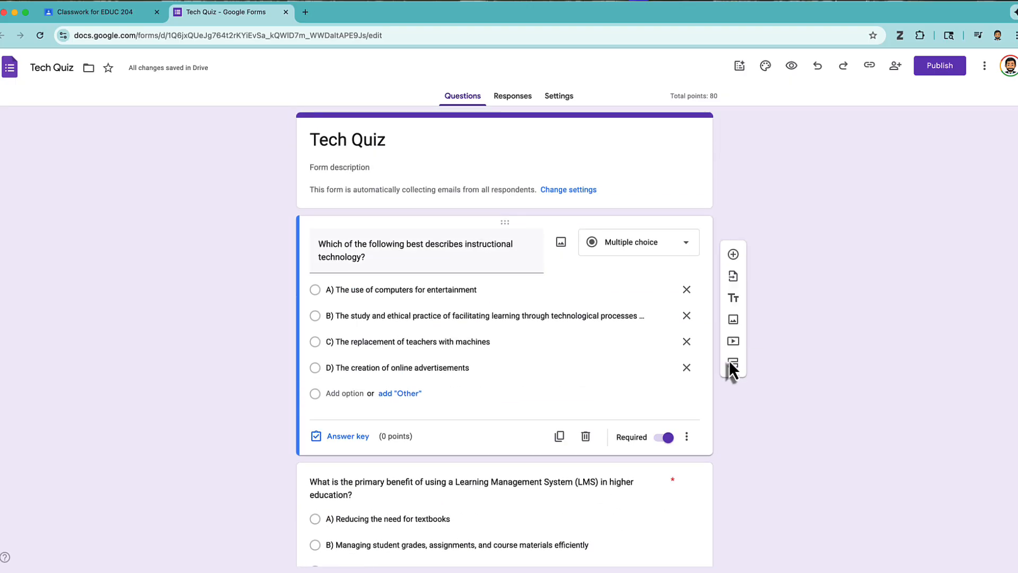
left_click(391, 192)
left_click(430, 262)
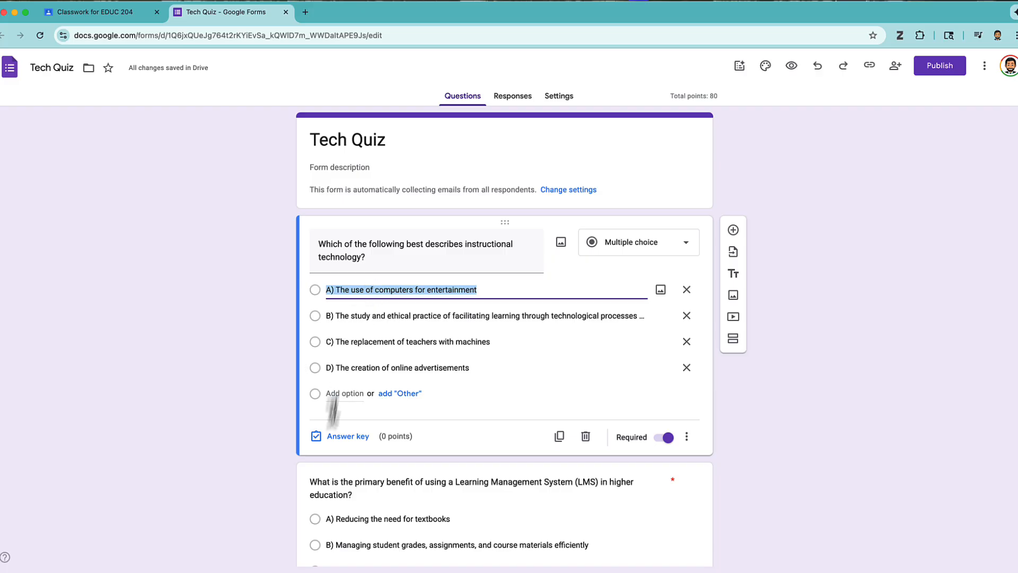
Step: Set the first question's answer key to 20 points with option B, the study and ethical practice of facilitating learning, as correct
left_click(337, 437)
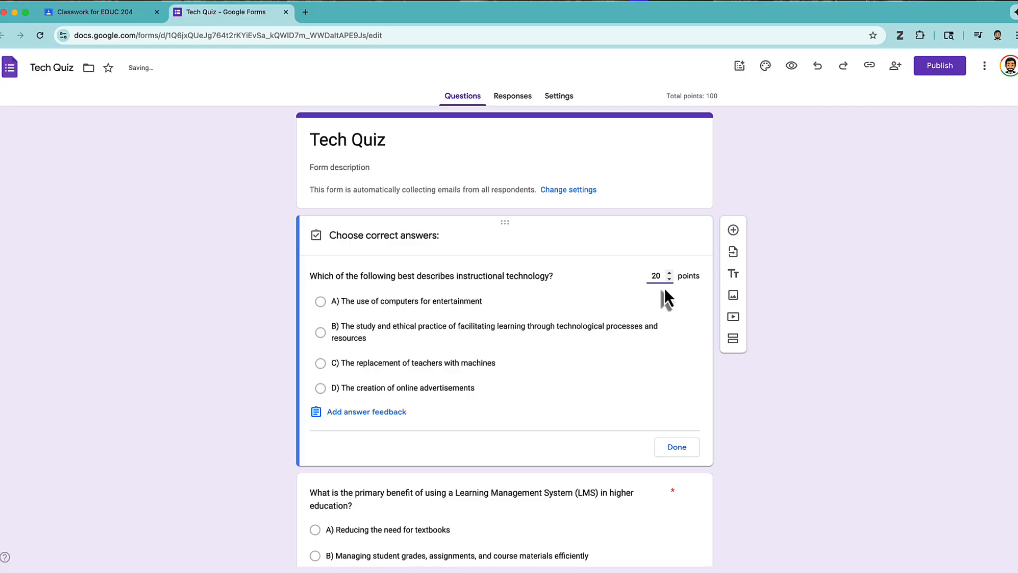
left_click(320, 332)
left_click(677, 447)
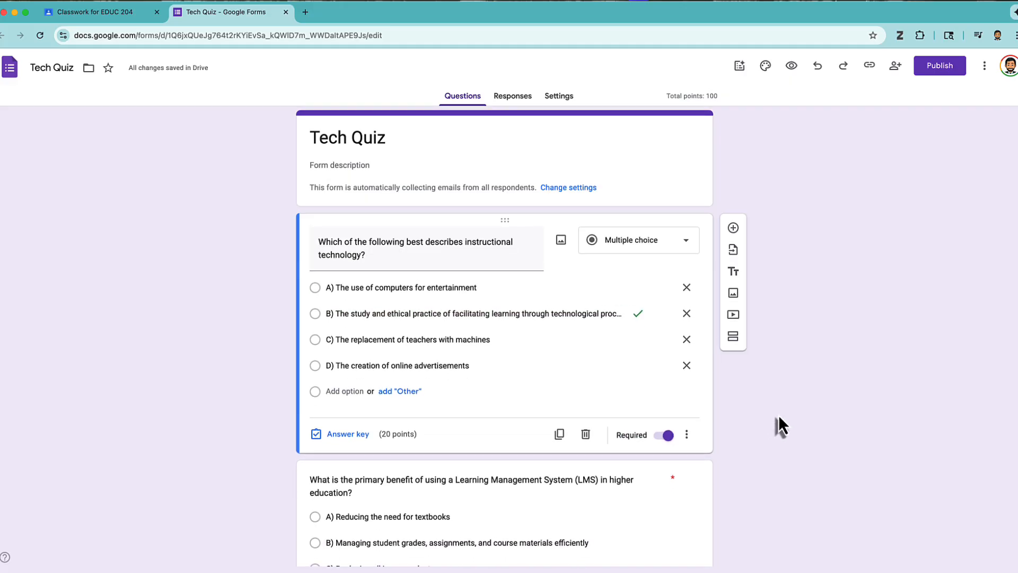
Step: Close the quiz form and assign Tech Quiz to the EDUC 204 class
scroll(778, 414, "down", 1)
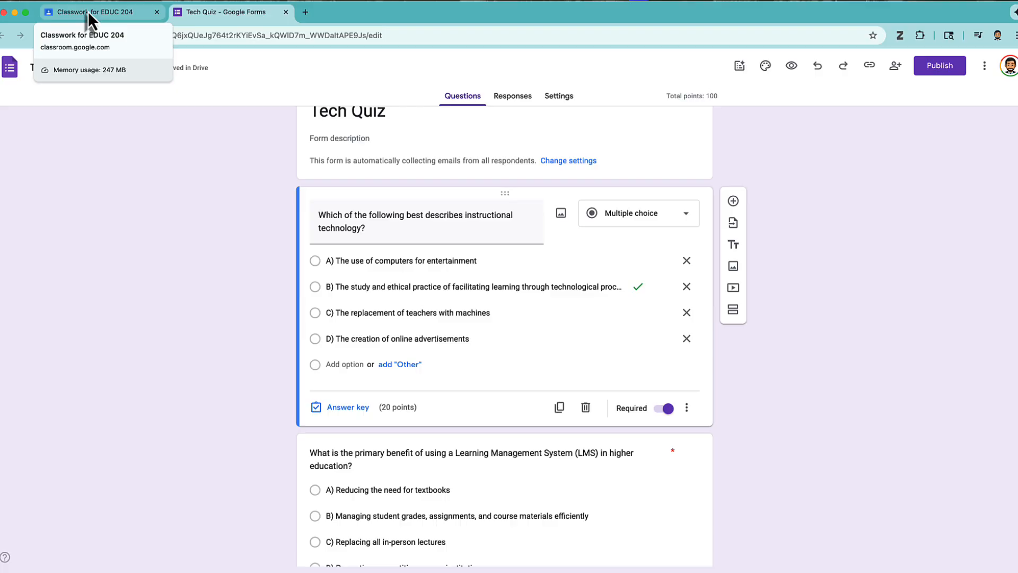
left_click(286, 12)
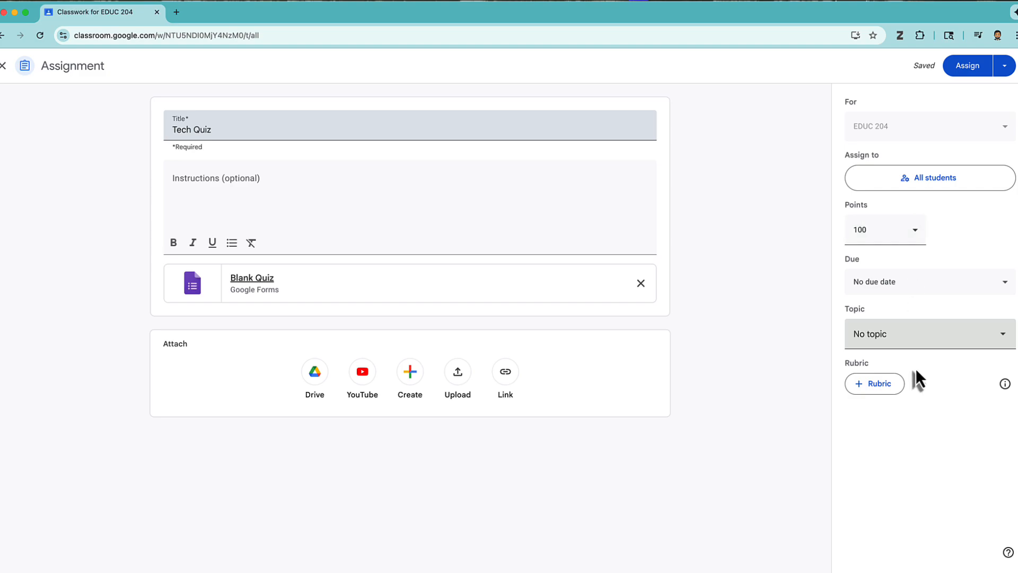
left_click(961, 74)
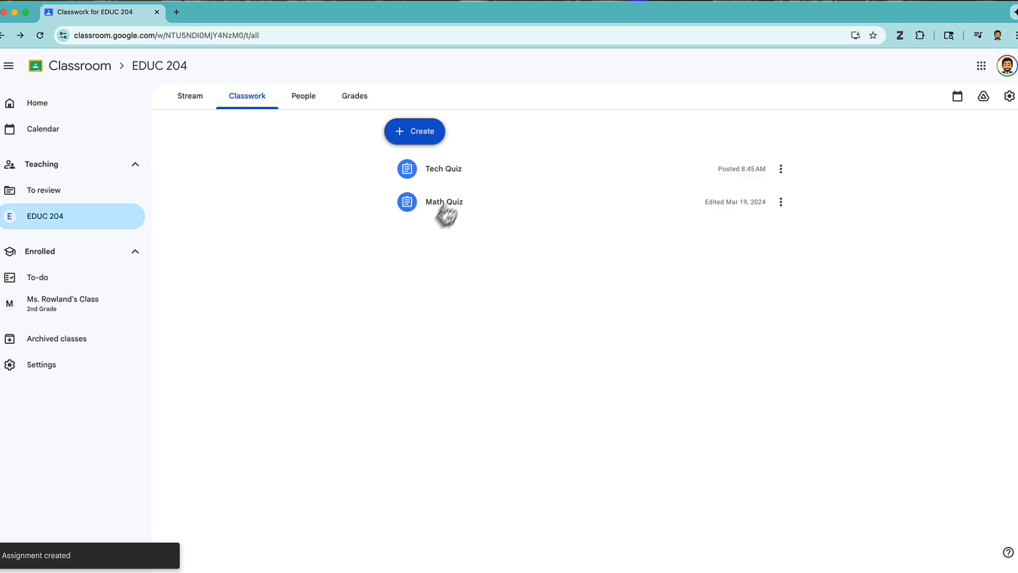
Step: View the posted Tech Quiz assignment in the class Stream
left_click(193, 100)
scroll(799, 337, "down", 1)
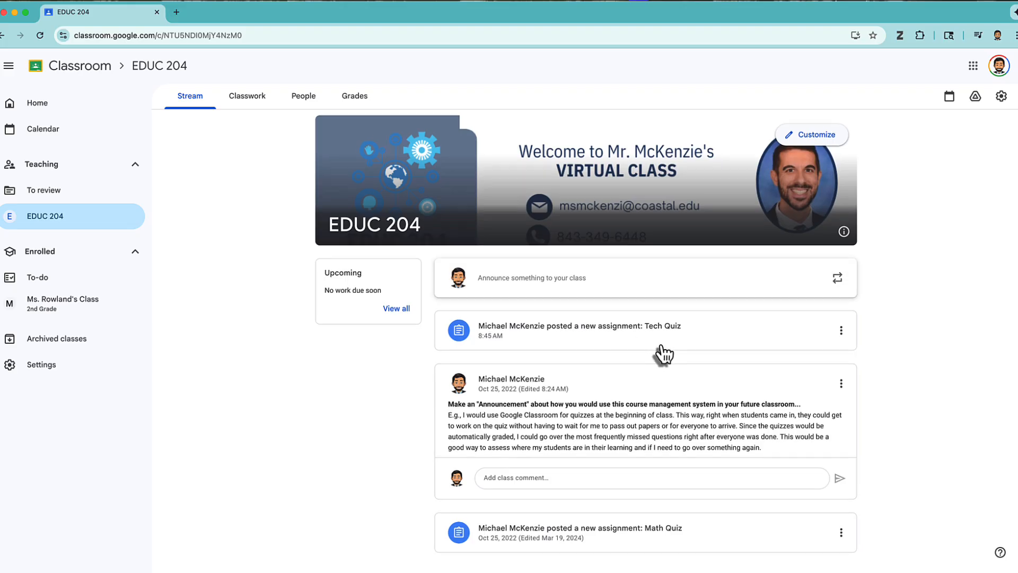
scroll(660, 352, "up", 1)
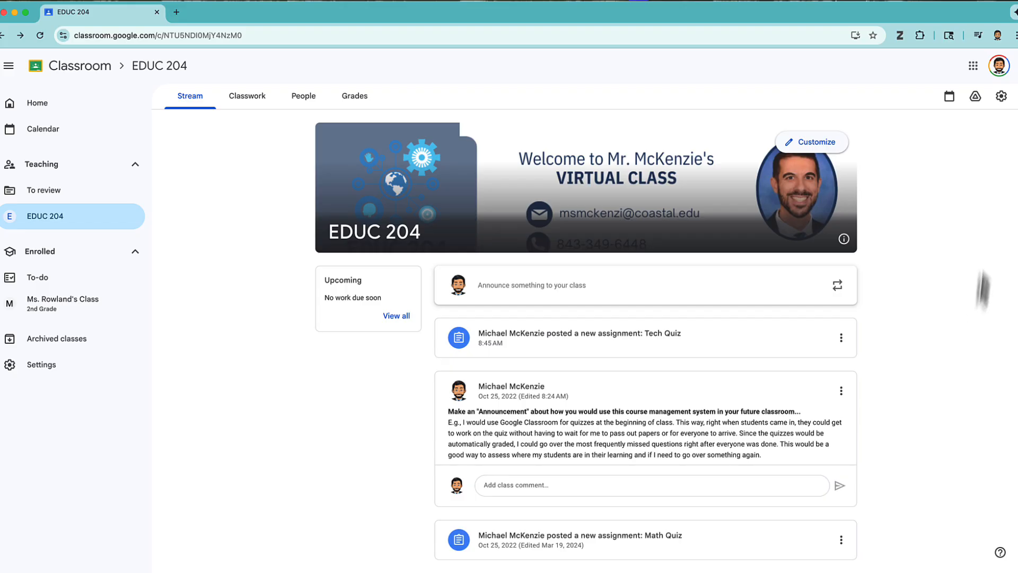
Step: Turn on invite codes in the EDUC 204 class settings and copy the class invite link
left_click(1002, 97)
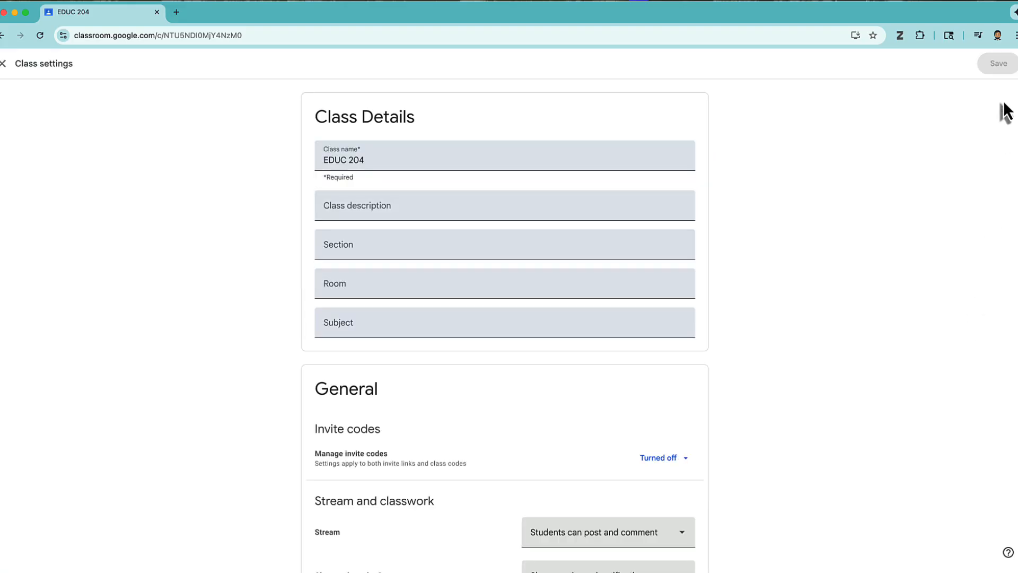
left_click(663, 470)
left_click(659, 491)
scroll(744, 433, "down", 5)
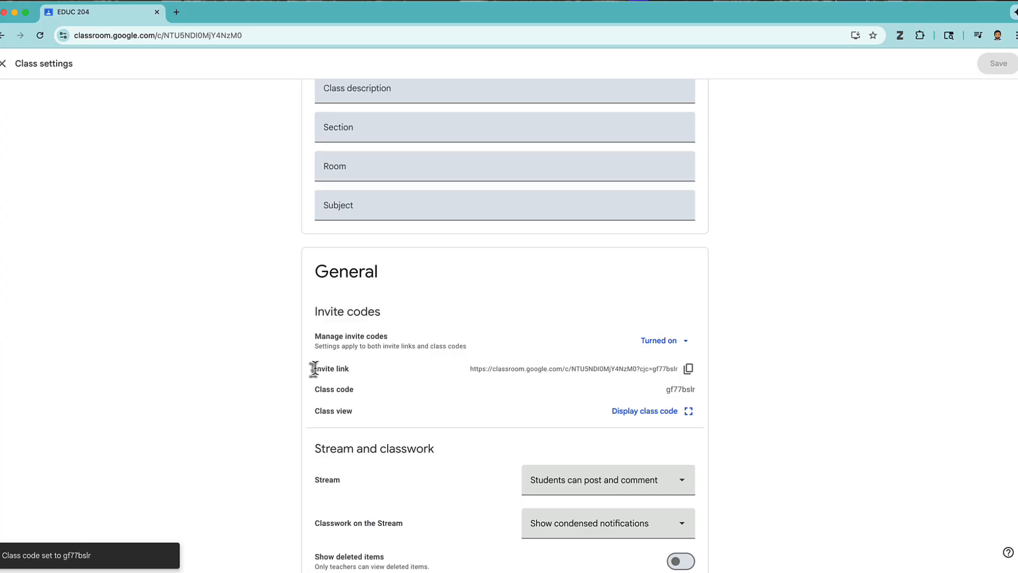
left_click_drag(314, 368, 354, 373)
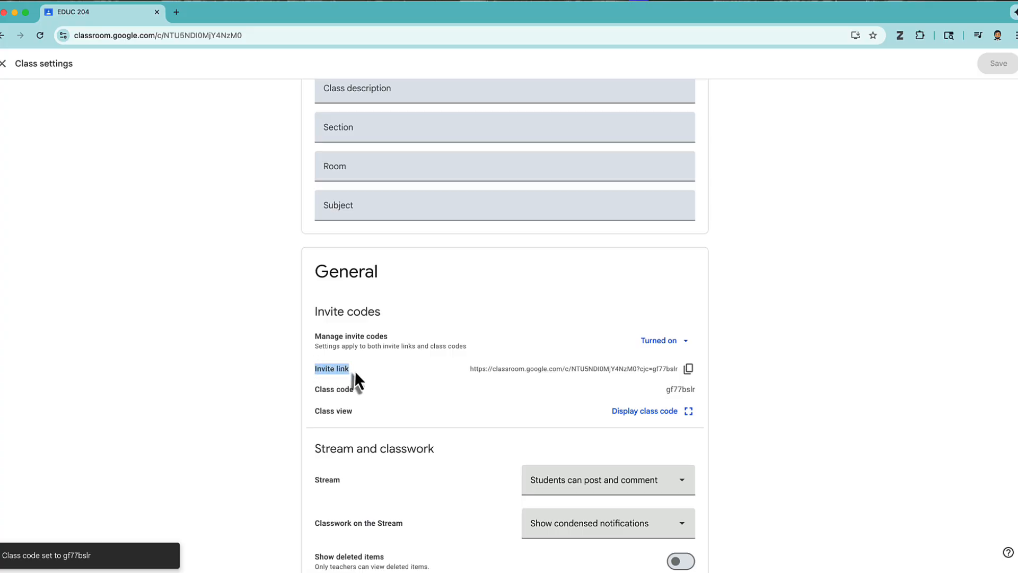
left_click(688, 368)
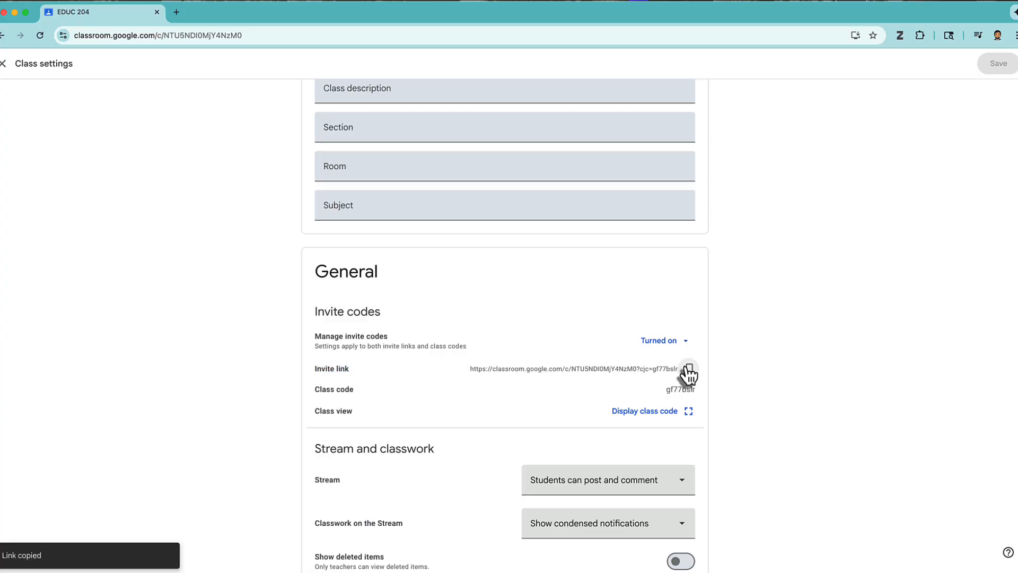